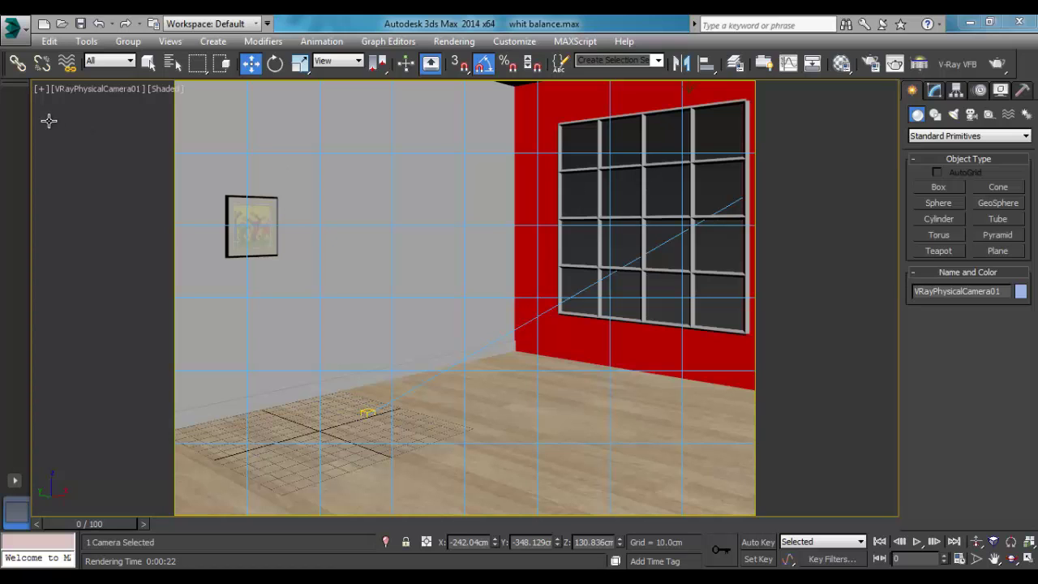
- Select VRayPhysicalCamera01 from the camera viewport and bring up its parameters in the Modify panel
{"action": "left_click", "coordinate": [71, 89]}
{"action": "left_click", "coordinate": [122, 381]}
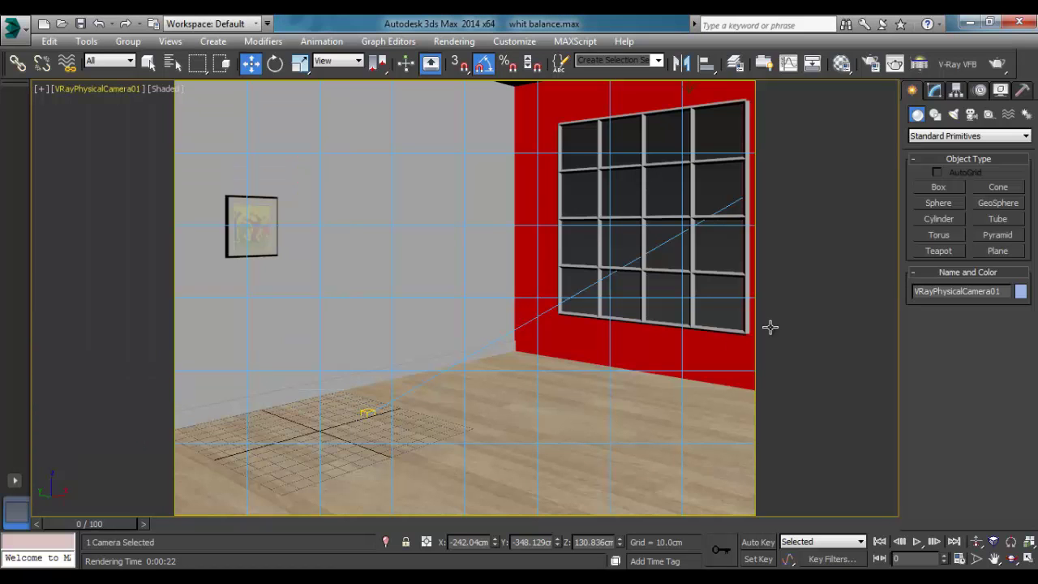
{"action": "left_click", "coordinate": [934, 91]}
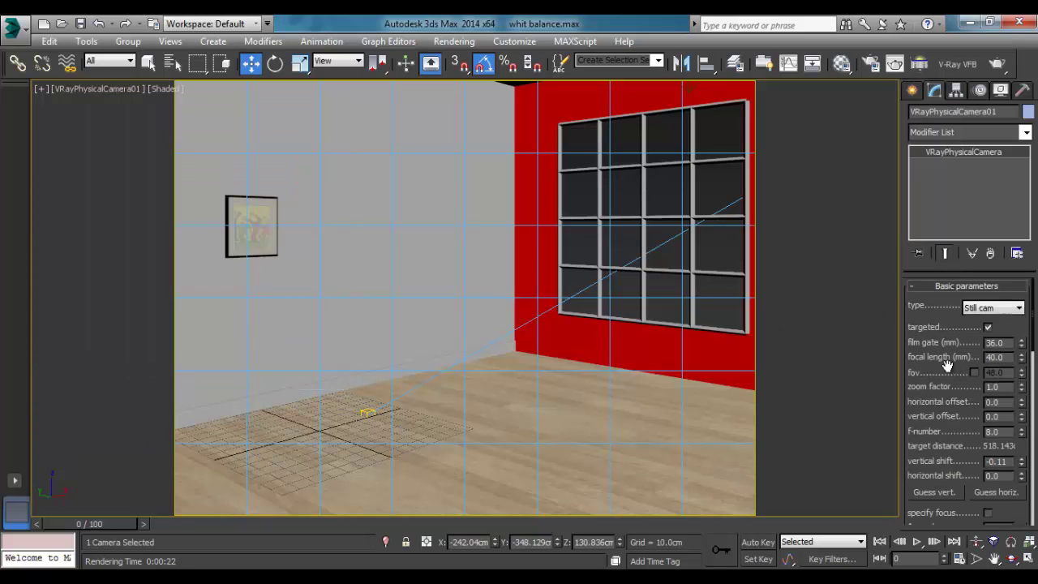
{"action": "scroll", "coordinate": [945, 364], "scroll_direction": "down", "scroll_amount": 1}
{"action": "scroll", "coordinate": [947, 353], "scroll_direction": "up", "scroll_amount": 1}
{"action": "scroll", "coordinate": [947, 351], "scroll_direction": "down", "scroll_amount": 2}
{"action": "scroll", "coordinate": [946, 356], "scroll_direction": "down", "scroll_amount": 1}
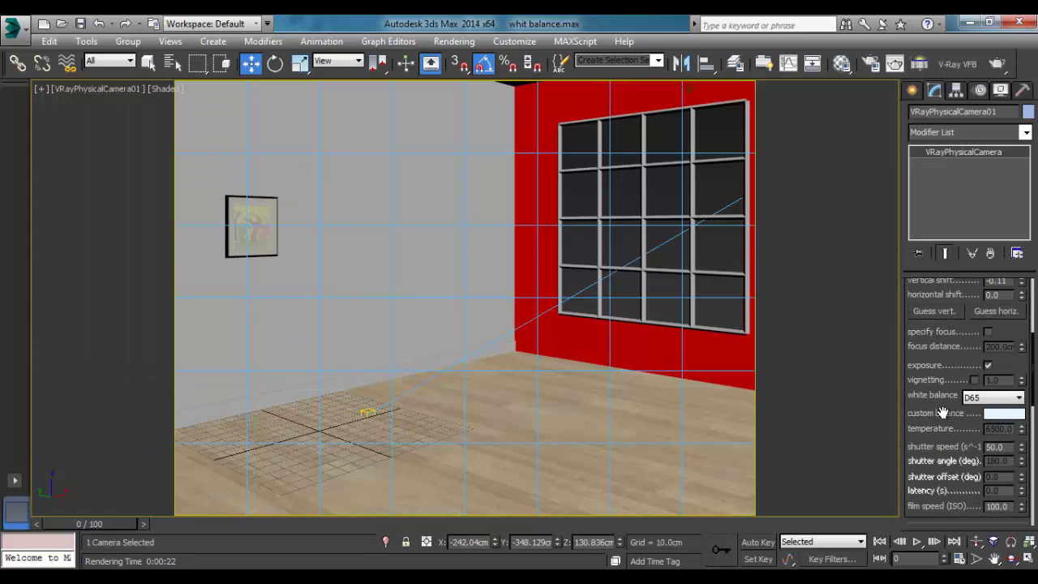
{"action": "scroll", "coordinate": [941, 397], "scroll_direction": "down", "scroll_amount": 1}
{"action": "scroll", "coordinate": [933, 365], "scroll_direction": "down", "scroll_amount": 1}
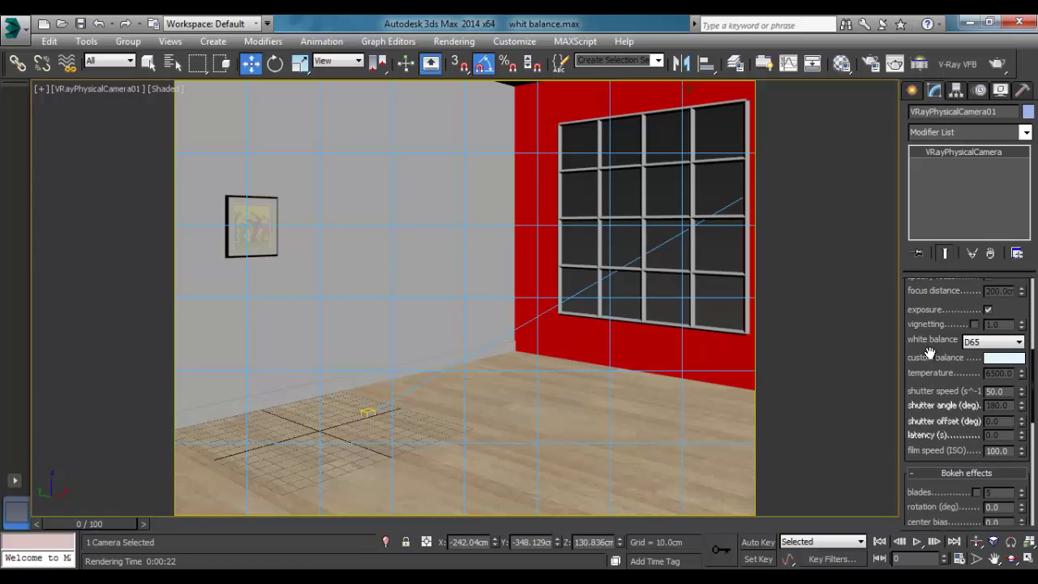
- Keep the D65 white balance preset and collapse the Bokeh effects and Sampling rollouts
{"action": "left_click", "coordinate": [973, 340]}
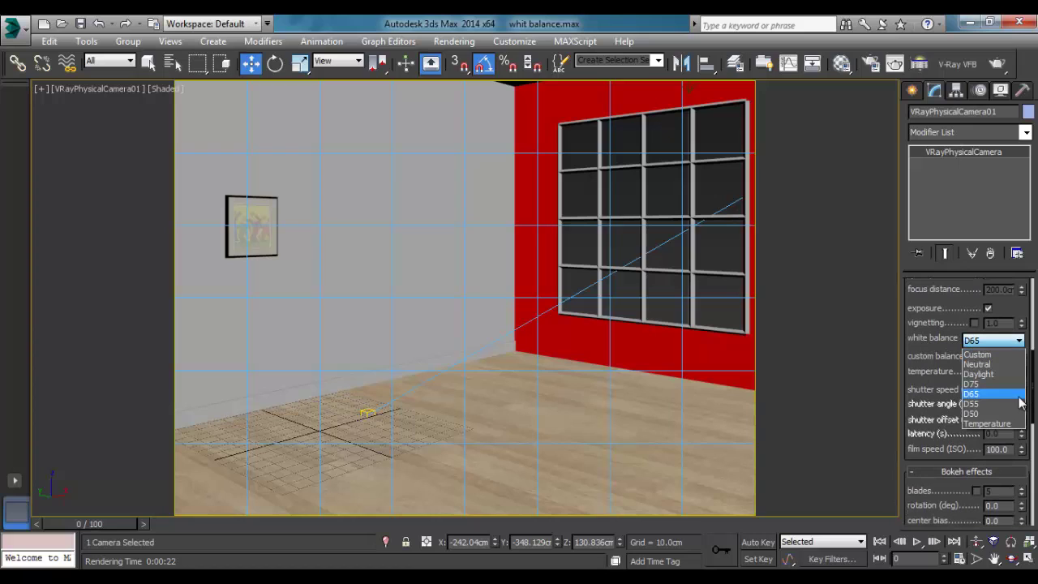
{"action": "left_click", "coordinate": [993, 394]}
{"action": "scroll", "coordinate": [931, 357], "scroll_direction": "up", "scroll_amount": 1}
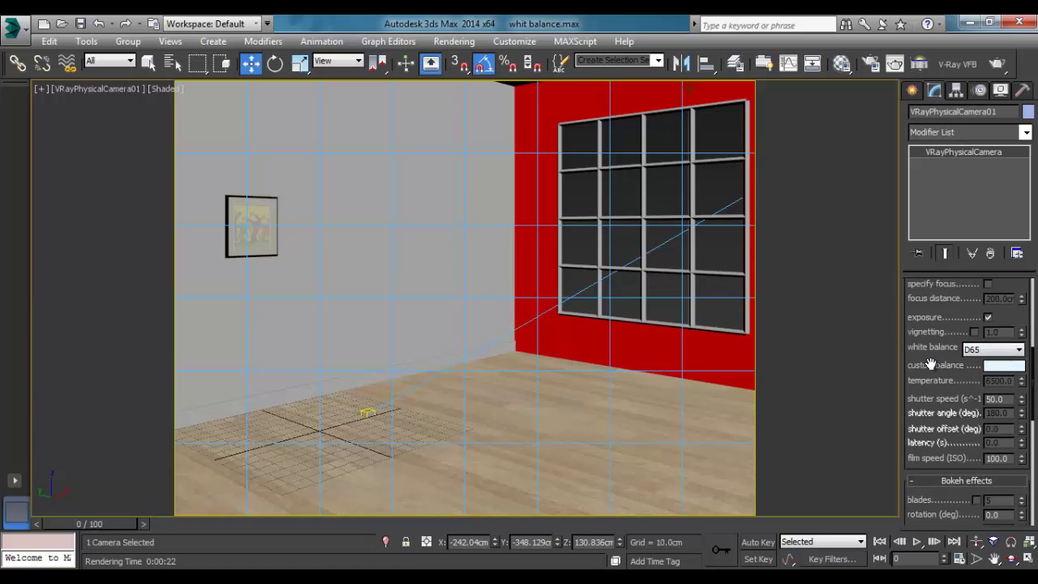
{"action": "scroll", "coordinate": [931, 373], "scroll_direction": "up", "scroll_amount": 1}
{"action": "left_click", "coordinate": [957, 495]}
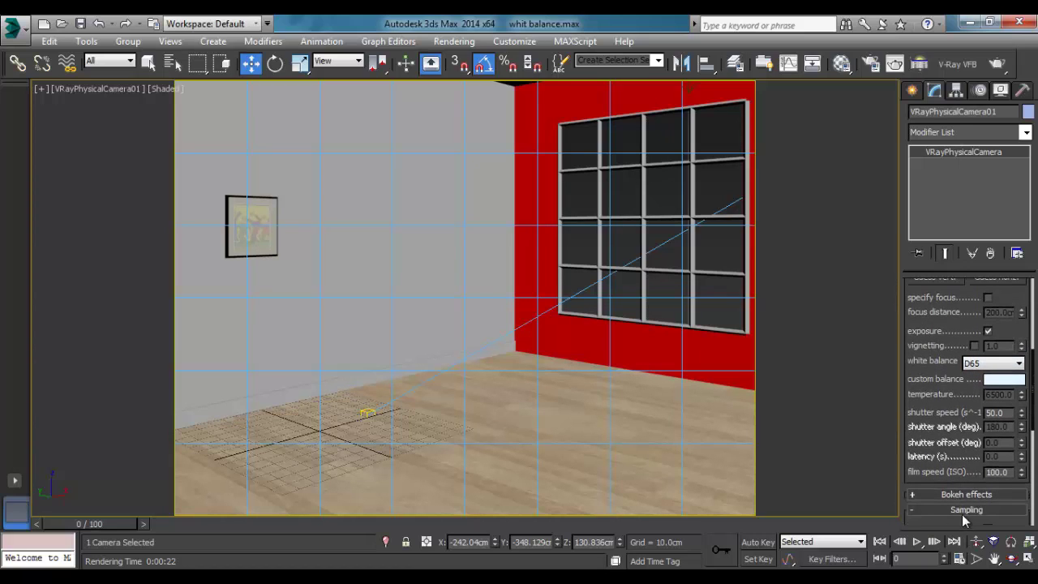
{"action": "left_click", "coordinate": [961, 509]}
- Set the custom balance colour to pale cyan (158, 233, 255)
{"action": "scroll", "coordinate": [949, 491], "scroll_direction": "down", "scroll_amount": 2}
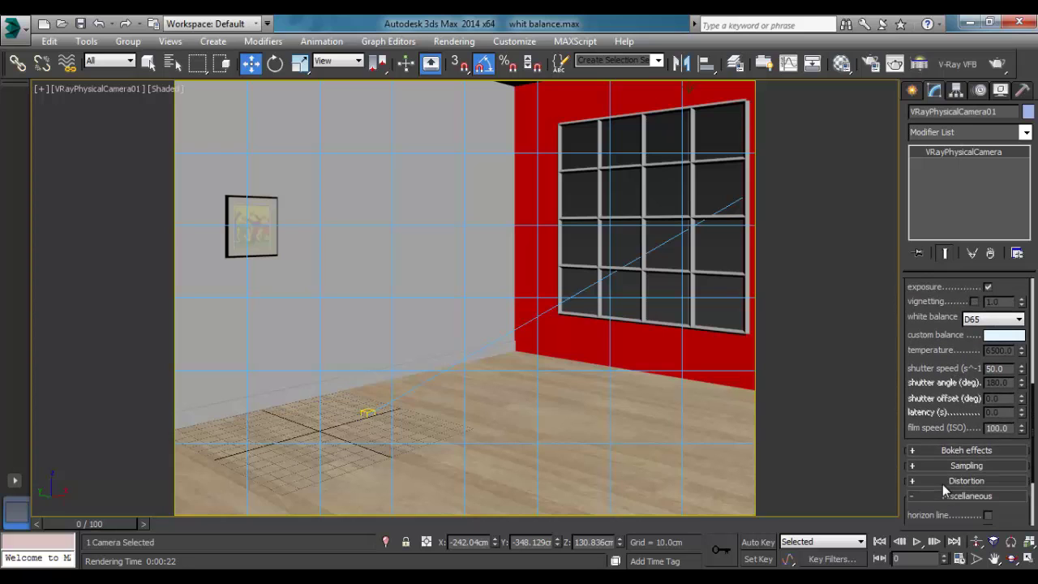
{"action": "scroll", "coordinate": [944, 486], "scroll_direction": "up", "scroll_amount": 1}
{"action": "scroll", "coordinate": [947, 385], "scroll_direction": "up", "scroll_amount": 1}
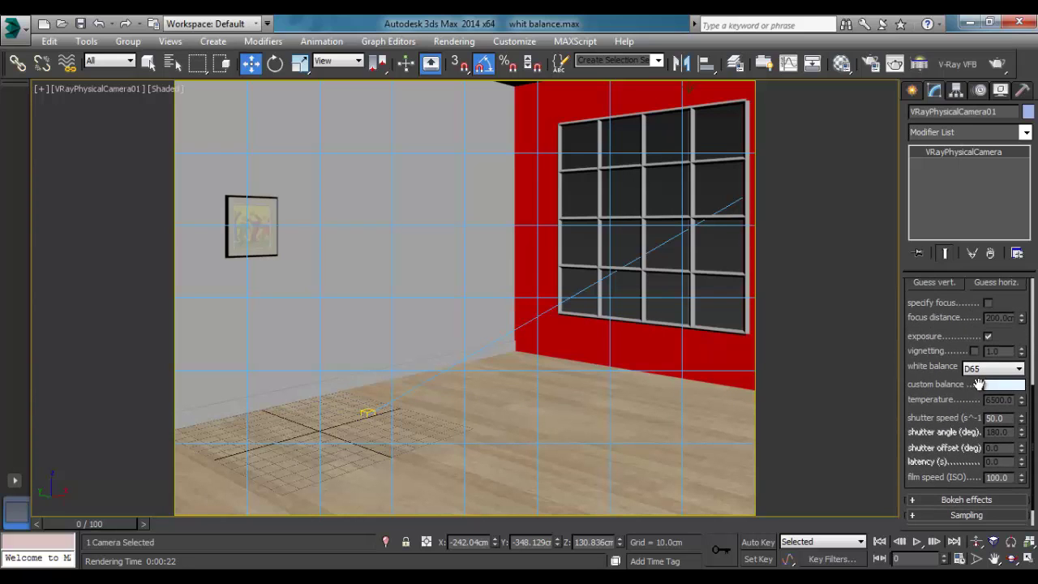
{"action": "left_click", "coordinate": [985, 386]}
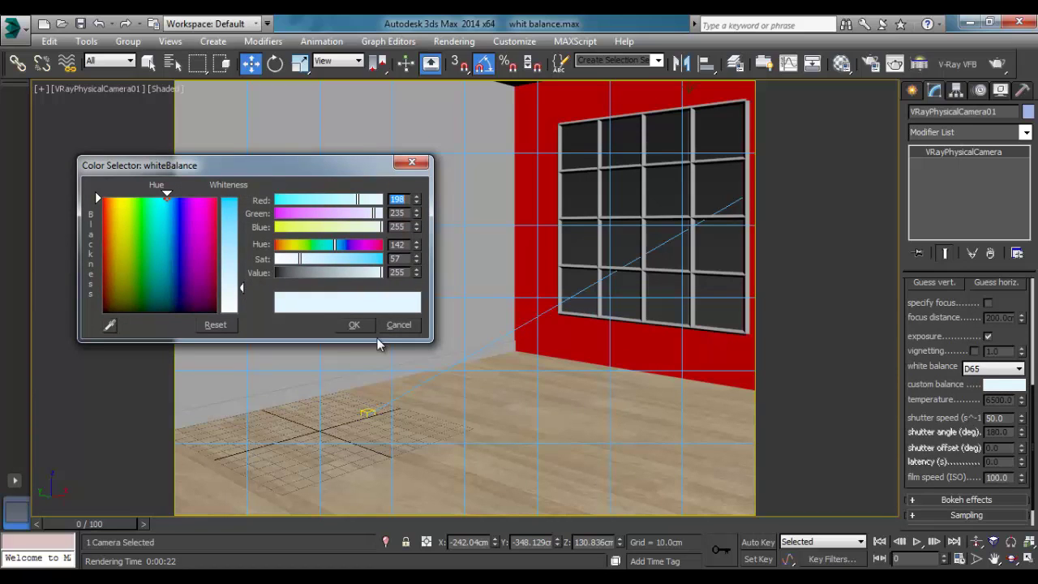
{"action": "left_click", "coordinate": [354, 324]}
{"action": "scroll", "coordinate": [947, 348], "scroll_direction": "up", "scroll_amount": 1}
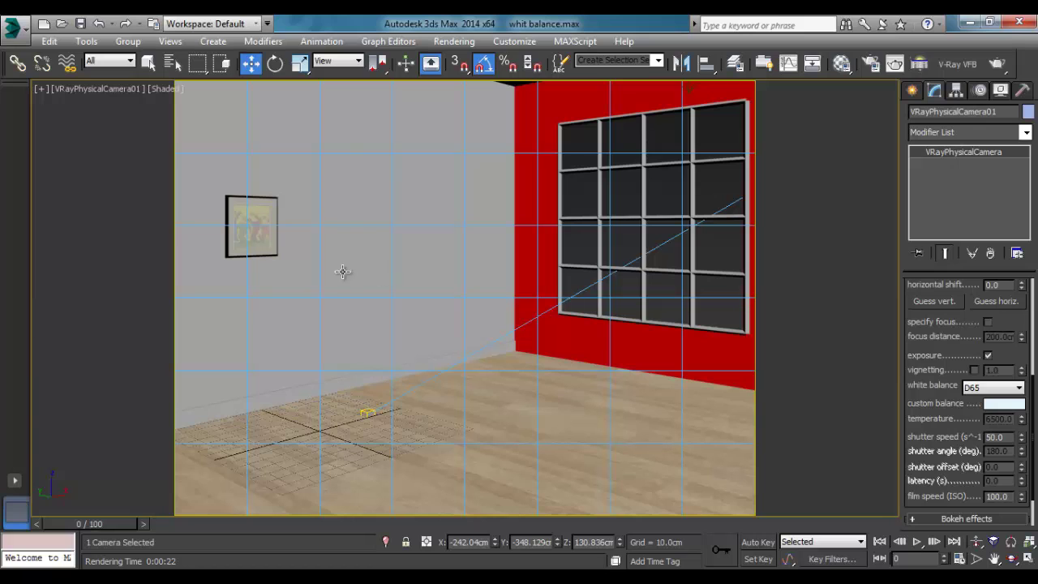
{"action": "left_click", "coordinate": [517, 481]}
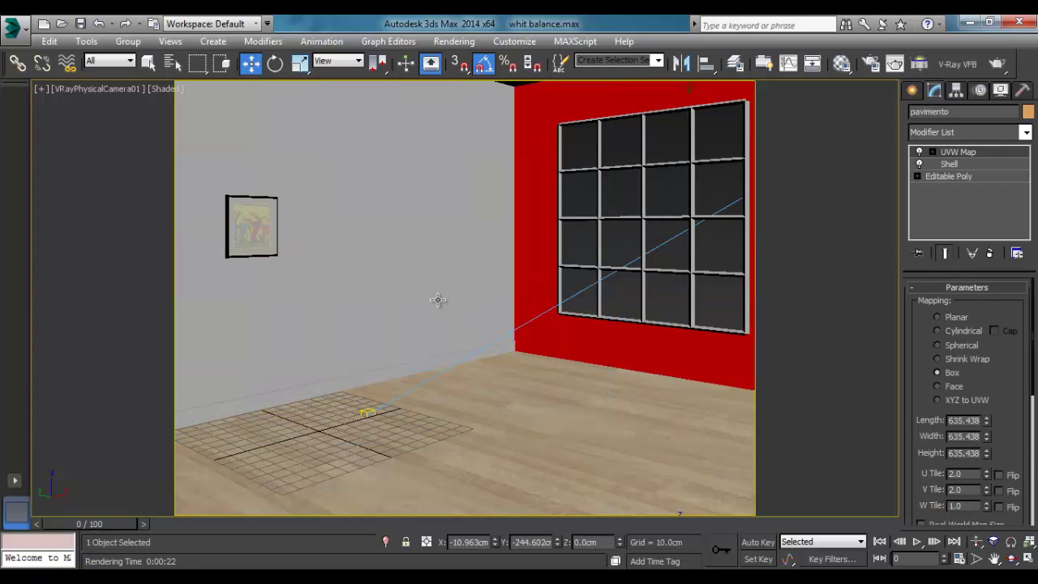
{"action": "left_click", "coordinate": [559, 328]}
{"action": "left_click", "coordinate": [601, 357]}
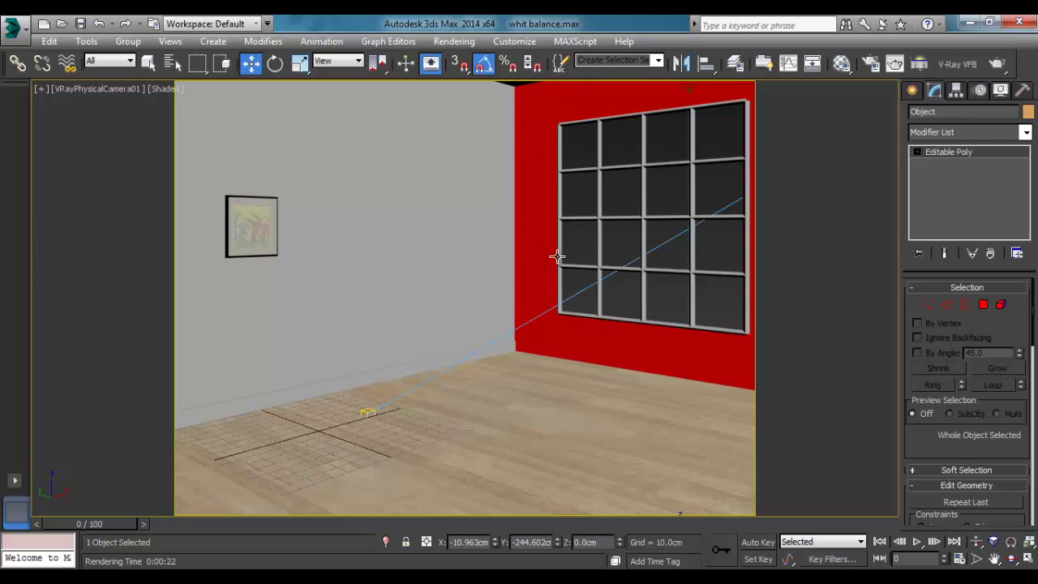
{"action": "left_click", "coordinate": [840, 68]}
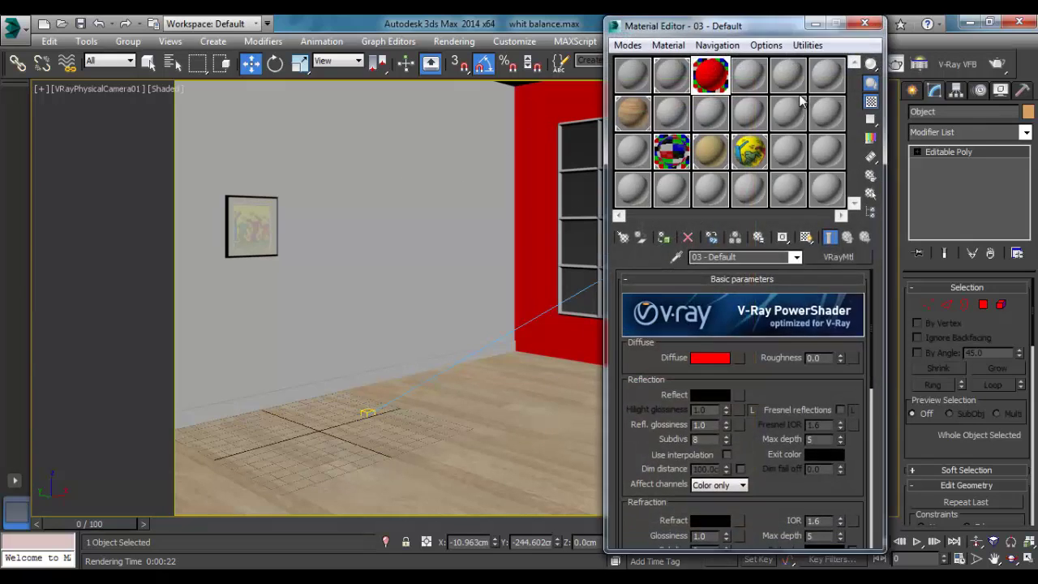
{"action": "left_click", "coordinate": [865, 23]}
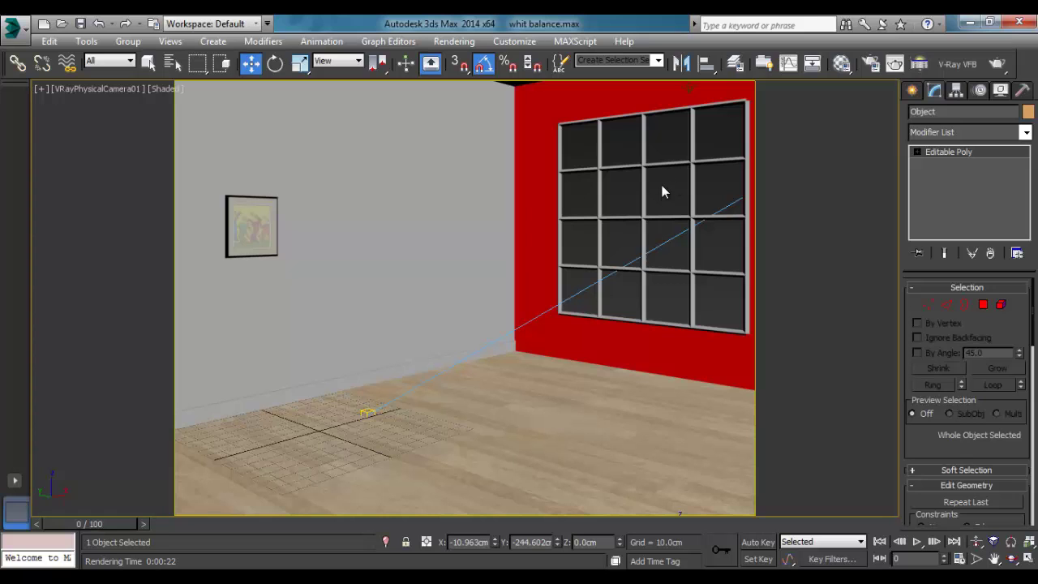
- Render the camera view with V-Ray to an 800 x 600 image and reposition the frame buffer
{"action": "left_click", "coordinate": [960, 65]}
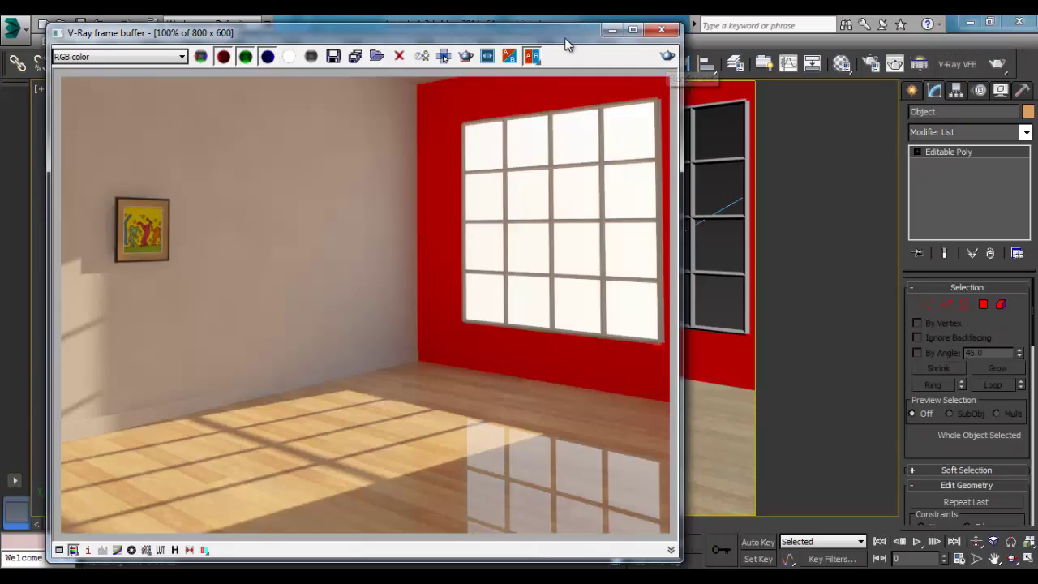
{"action": "left_click_drag", "start_coordinate": [568, 36], "coordinate": [580, 36]}
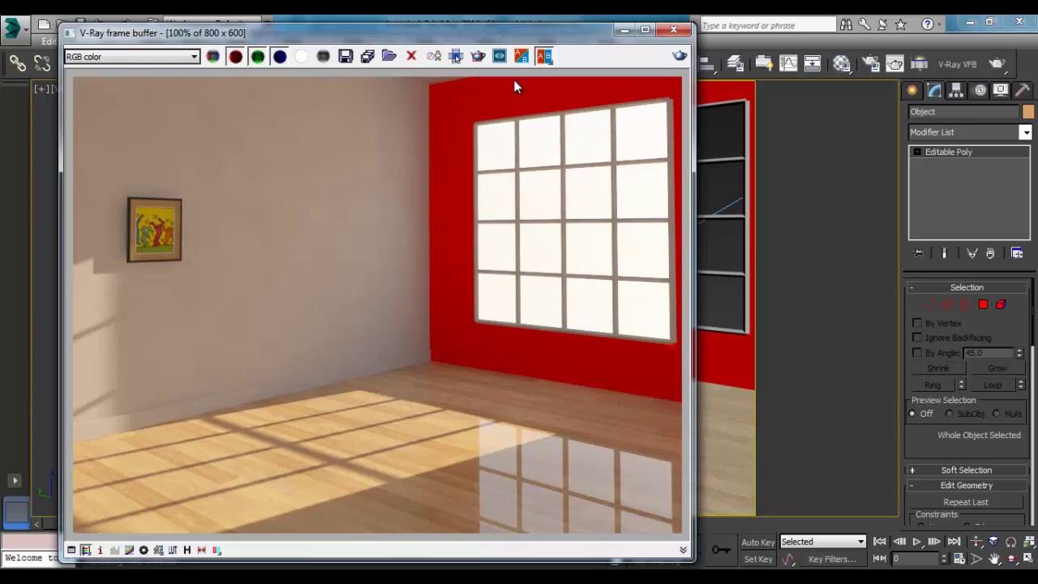
{"action": "left_click_drag", "start_coordinate": [575, 32], "coordinate": [571, 30]}
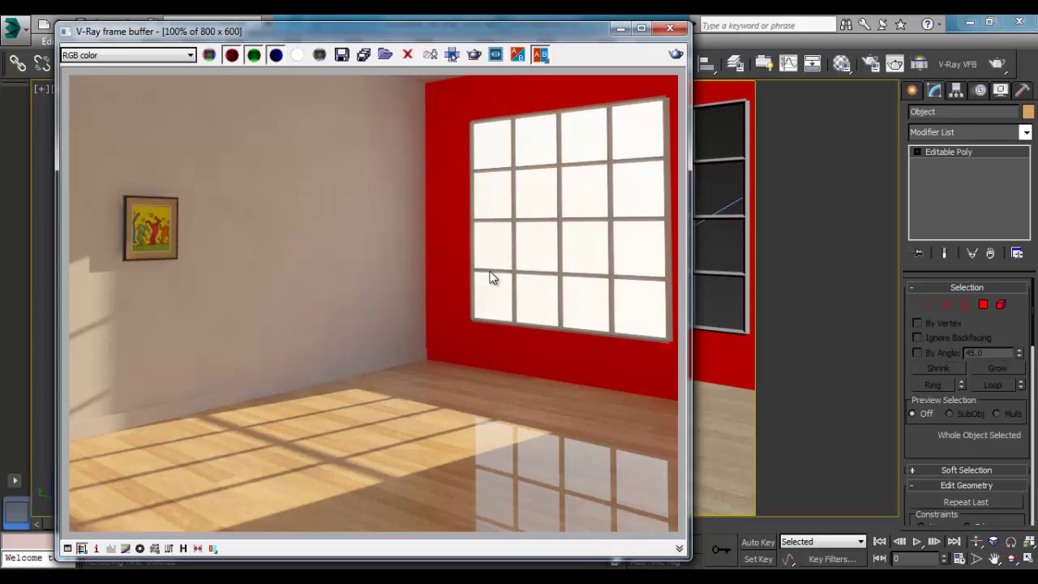
{"action": "left_click_drag", "start_coordinate": [505, 32], "coordinate": [598, 34]}
- Switch VRayPhysicalCamera01's white balance to Neutral and render the scene again
{"action": "left_click", "coordinate": [105, 87]}
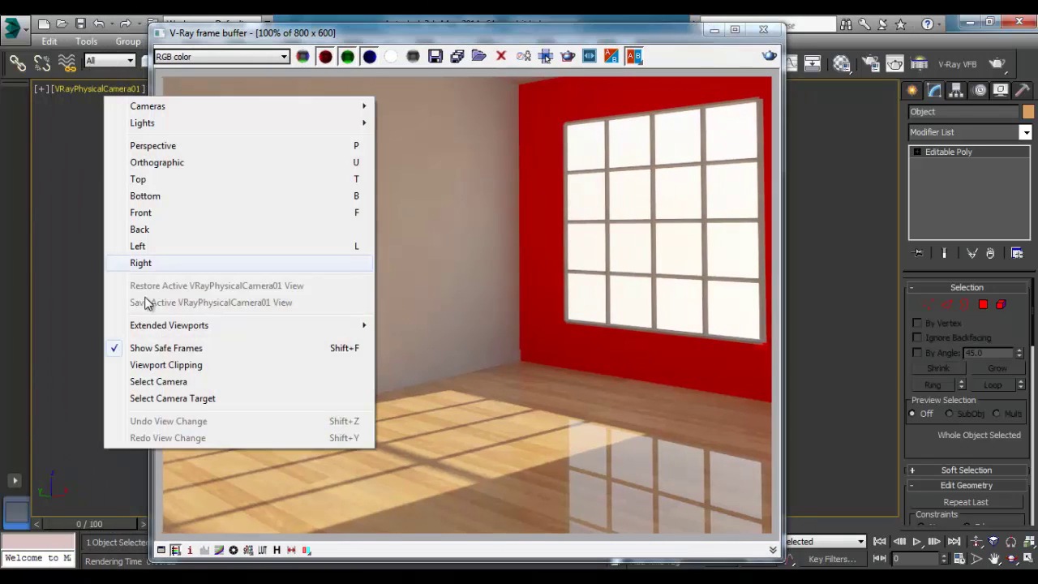
{"action": "left_click", "coordinate": [175, 380]}
{"action": "left_click_drag", "start_coordinate": [953, 355], "coordinate": [953, 351]}
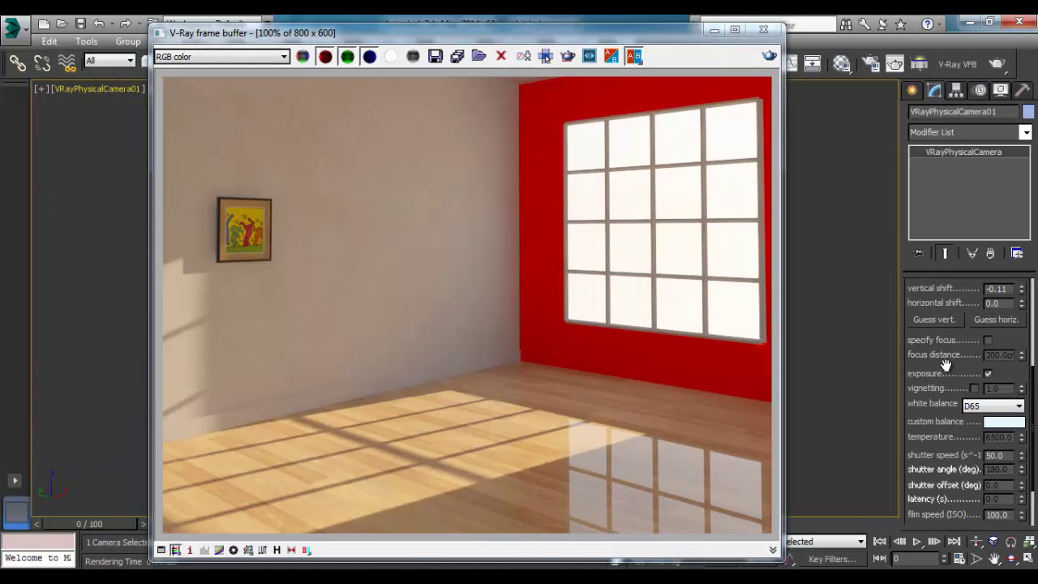
{"action": "left_click", "coordinate": [981, 387]}
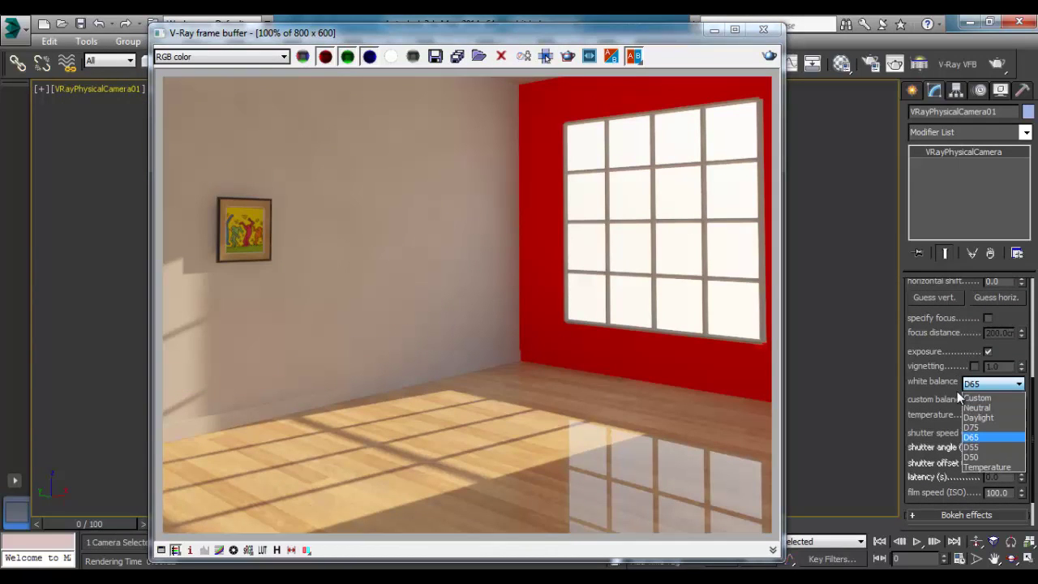
{"action": "left_click", "coordinate": [997, 408]}
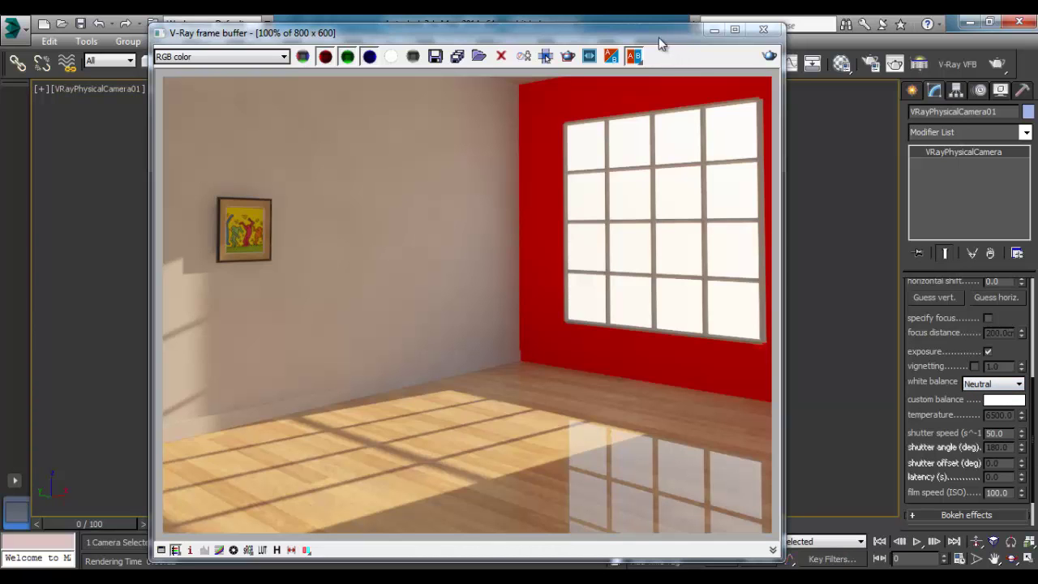
{"action": "left_click_drag", "start_coordinate": [658, 38], "coordinate": [602, 34]}
{"action": "left_click", "coordinate": [713, 52]}
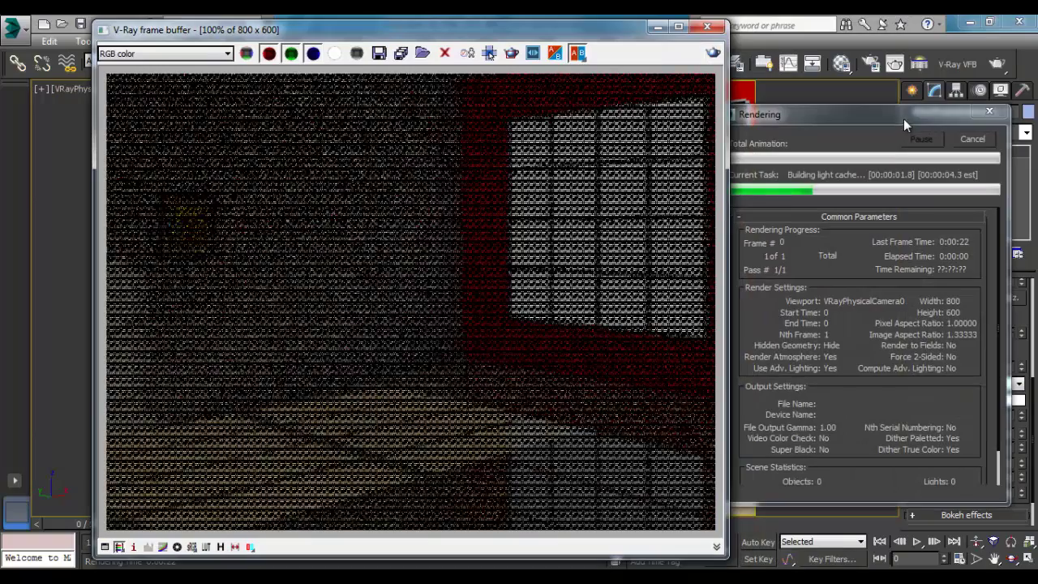
- Move the render progress dialog and frame buffer aside while the Neutral render finishes
{"action": "left_click_drag", "start_coordinate": [903, 118], "coordinate": [797, 110]}
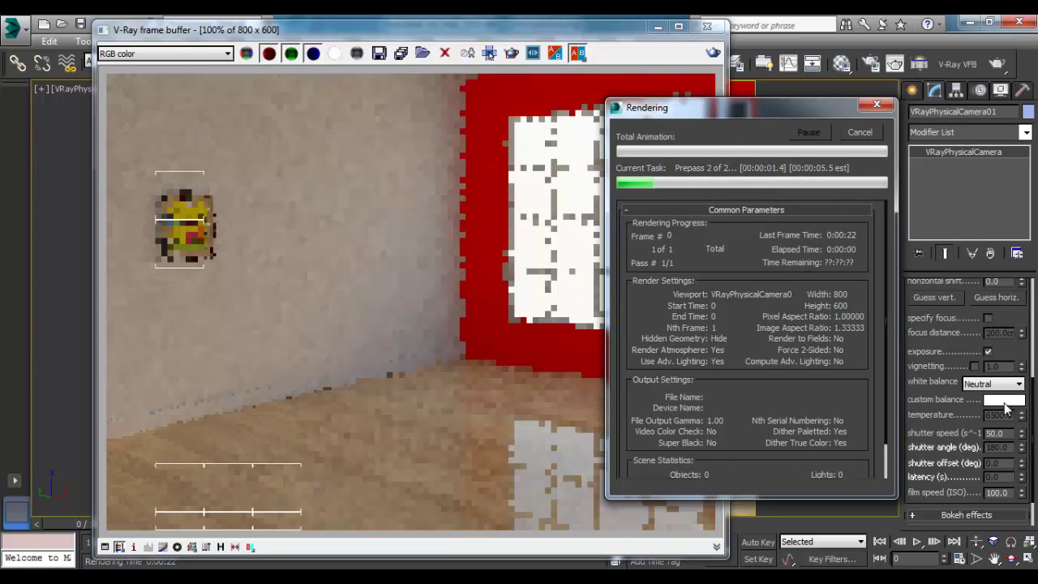
{"action": "mouse_move", "coordinate": [618, 34]}
{"action": "left_mouse_down"}
{"action": "mouse_move", "coordinate": [541, 39]}
{"action": "mouse_move", "coordinate": [550, 36]}
{"action": "left_mouse_up"}
{"action": "left_click_drag", "start_coordinate": [755, 113], "coordinate": [823, 67]}
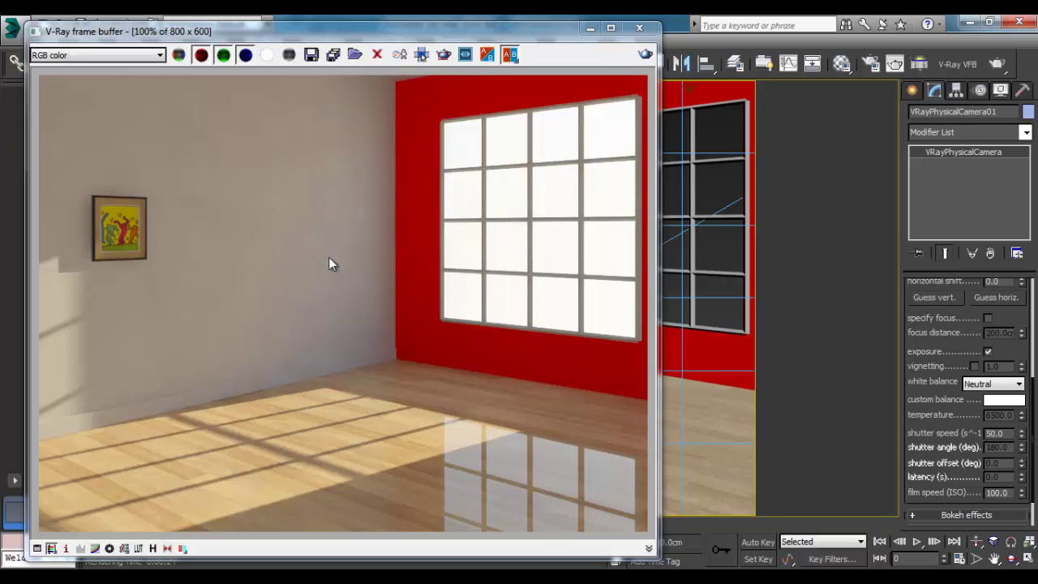
- Set white balance to Custom with a pale pink balance colour of about 255, 183, 183
{"action": "left_click", "coordinate": [994, 384]}
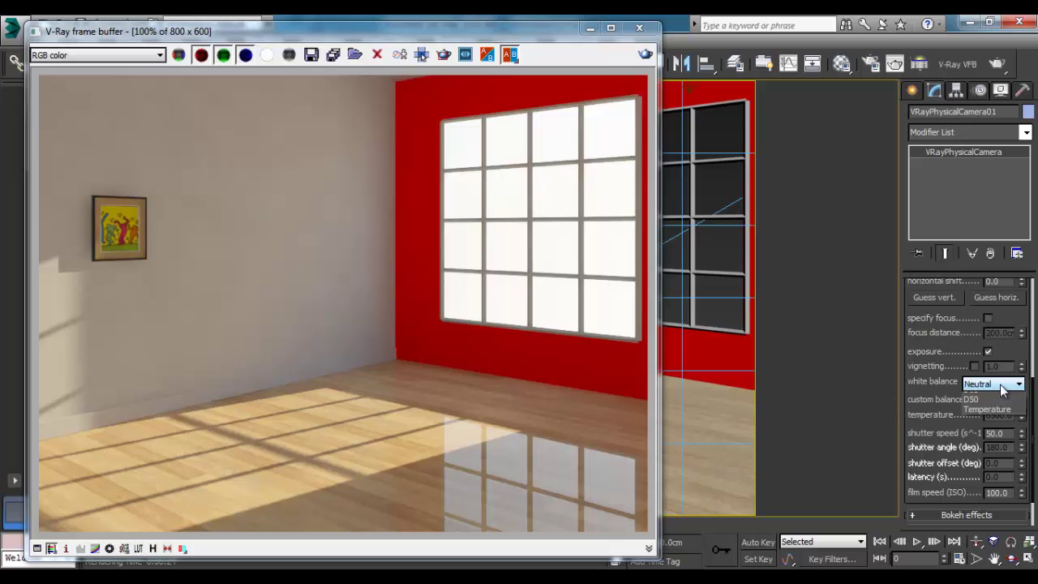
{"action": "left_click", "coordinate": [1004, 399]}
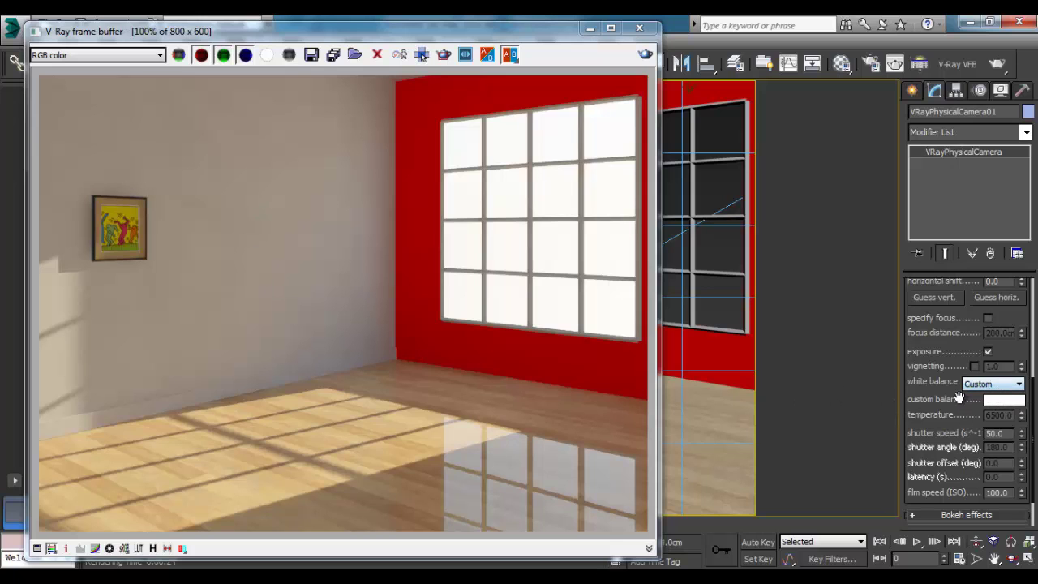
{"action": "left_click", "coordinate": [1004, 402]}
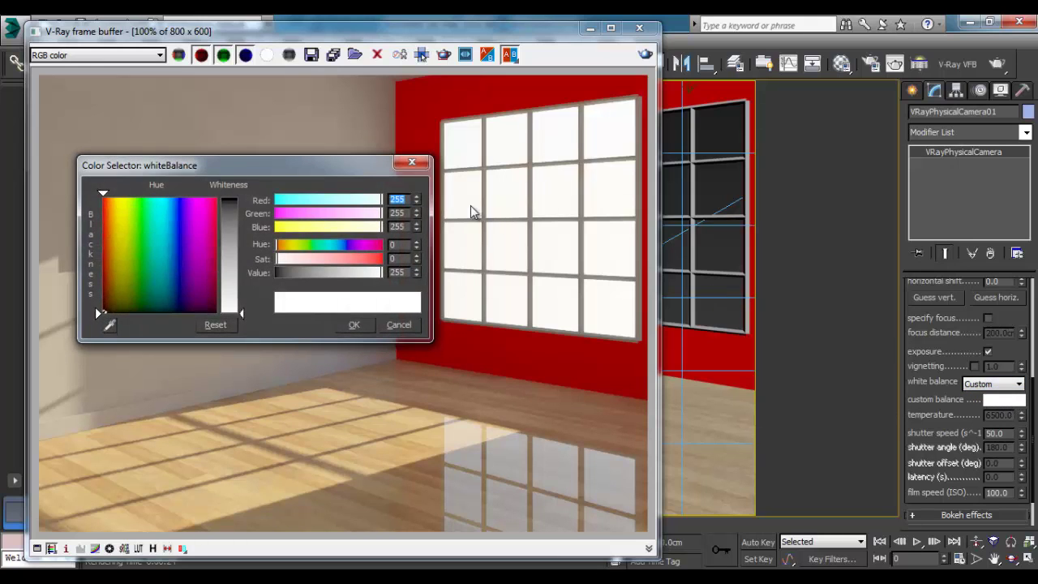
{"action": "left_click_drag", "start_coordinate": [367, 174], "coordinate": [912, 93]}
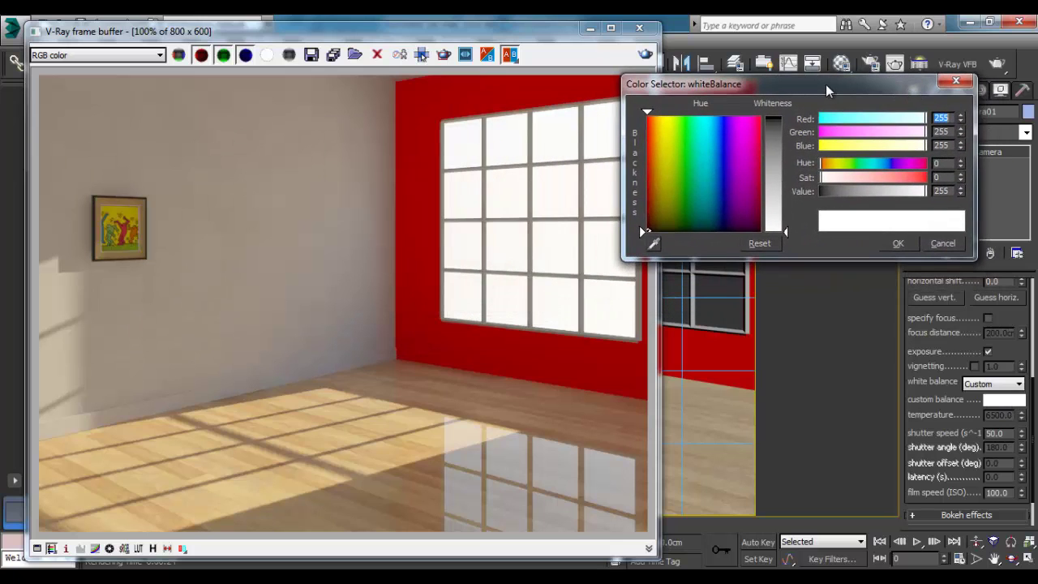
{"action": "left_click_drag", "start_coordinate": [648, 116], "coordinate": [761, 115]}
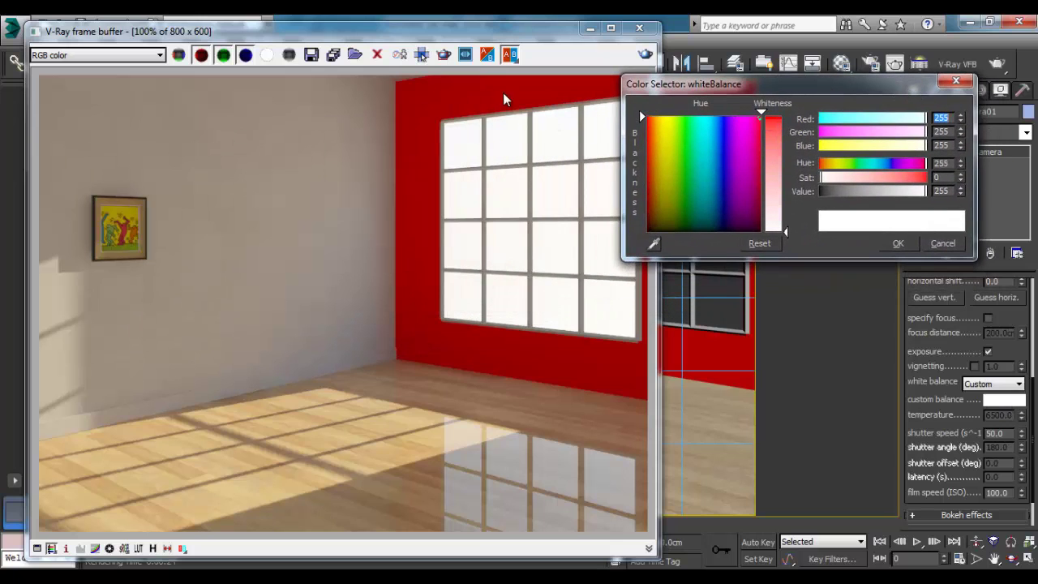
{"action": "left_click_drag", "start_coordinate": [784, 186], "coordinate": [793, 116]}
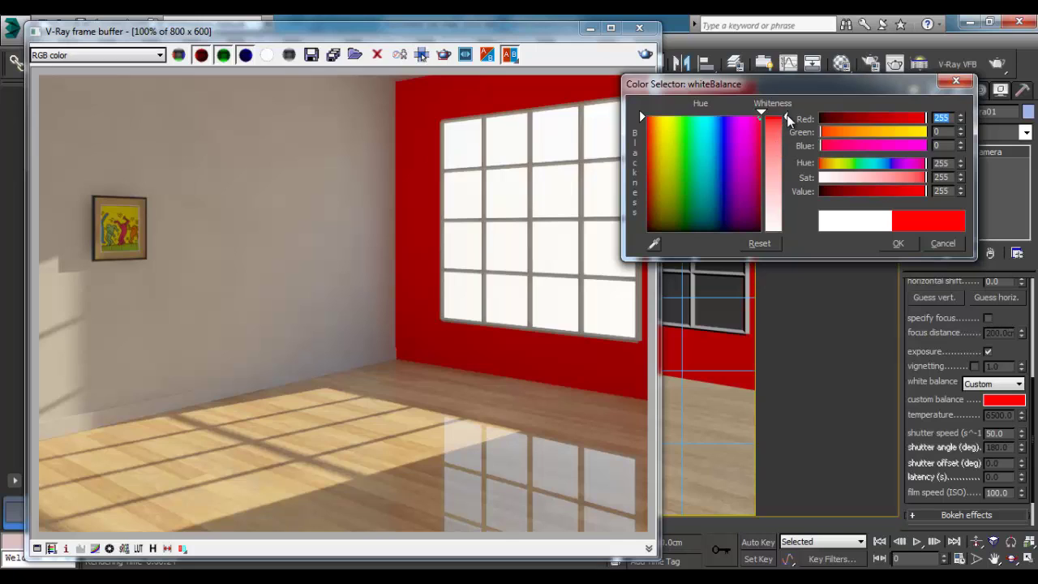
{"action": "mouse_move", "coordinate": [788, 119]}
{"action": "left_mouse_down"}
{"action": "mouse_move", "coordinate": [783, 225]}
{"action": "mouse_move", "coordinate": [777, 207]}
{"action": "left_mouse_up"}
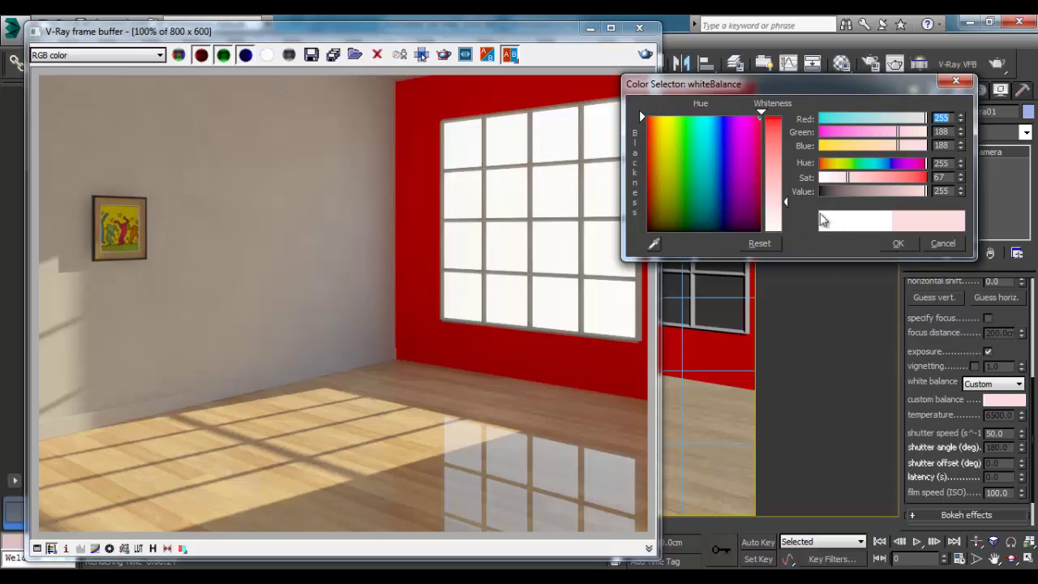
{"action": "left_click_drag", "start_coordinate": [785, 201], "coordinate": [780, 205]}
{"action": "left_click", "coordinate": [900, 243]}
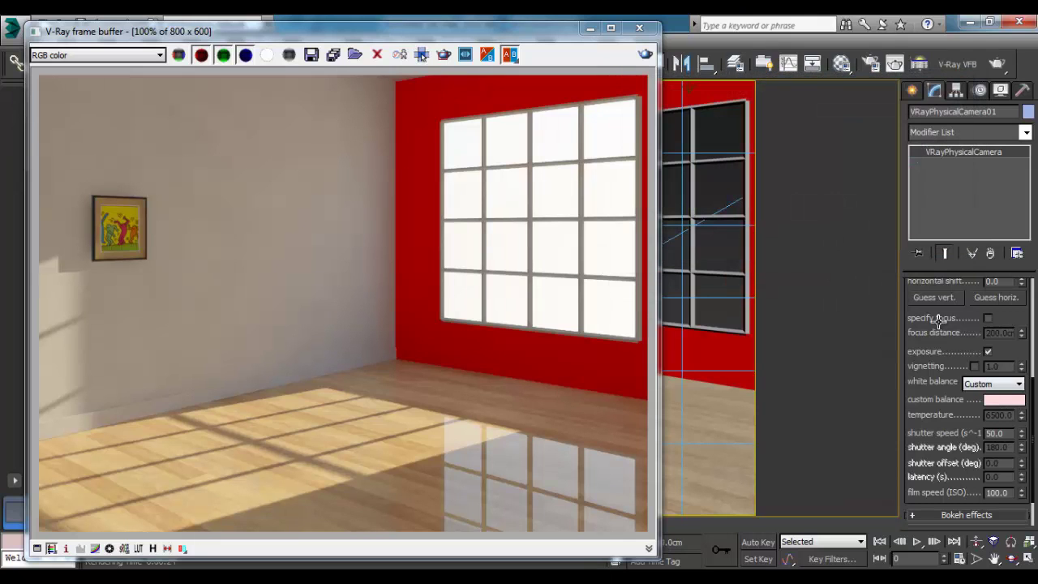
- Re-render the room with Shift+Q using the pale pink custom white balance
{"action": "key", "text": "shift+q"}
{"action": "left_click", "coordinate": [1004, 403]}
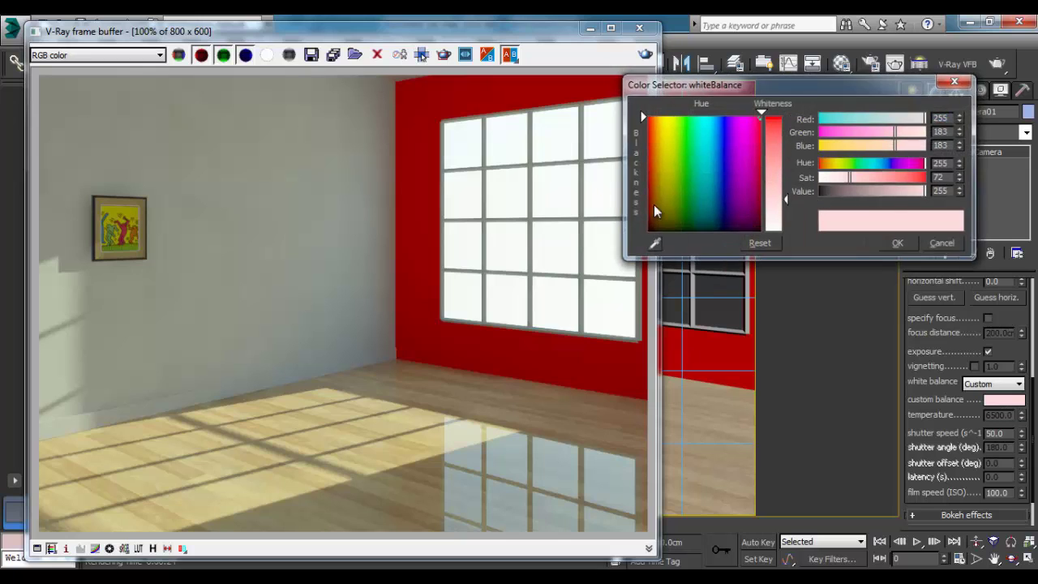
{"action": "key", "text": "Escape"}
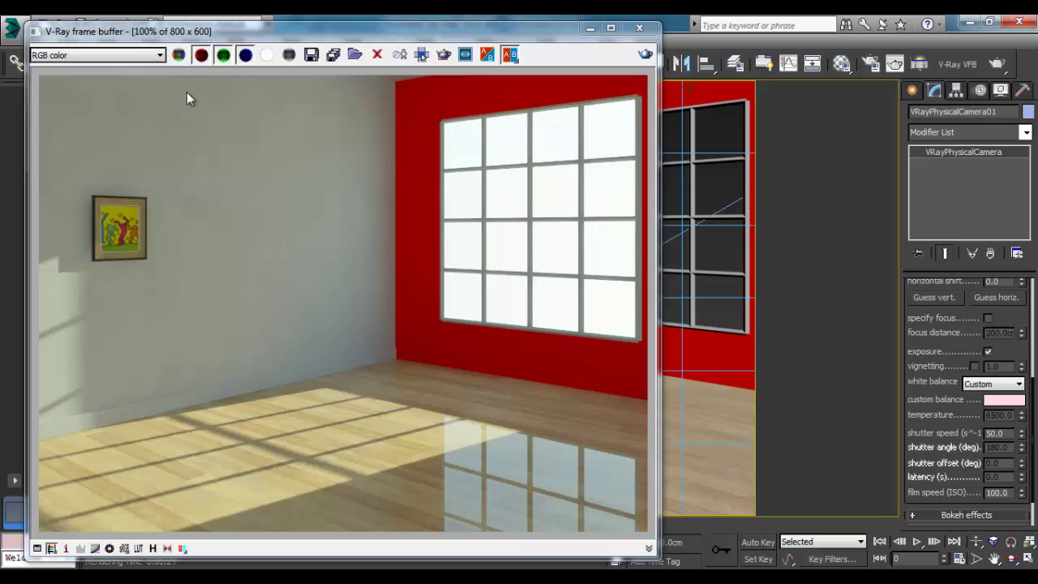
{"action": "left_click", "coordinate": [1005, 404]}
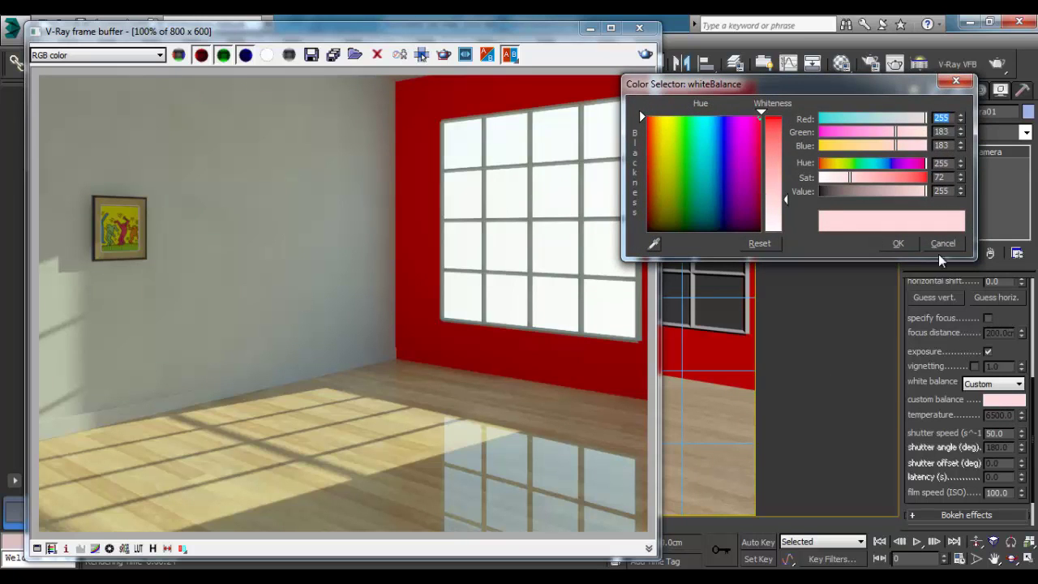
{"action": "left_click", "coordinate": [898, 243]}
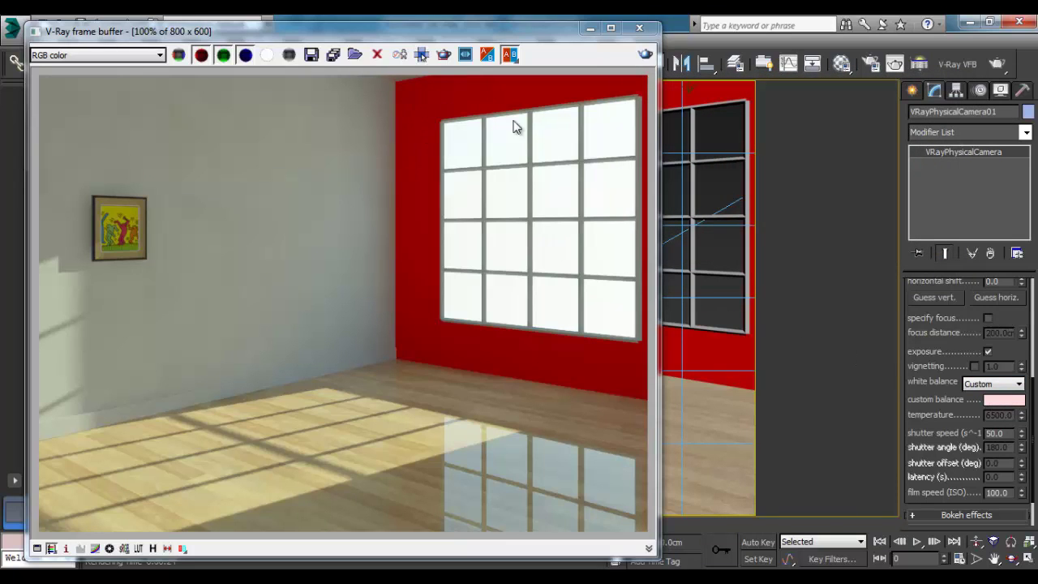
{"action": "left_click", "coordinate": [1014, 401]}
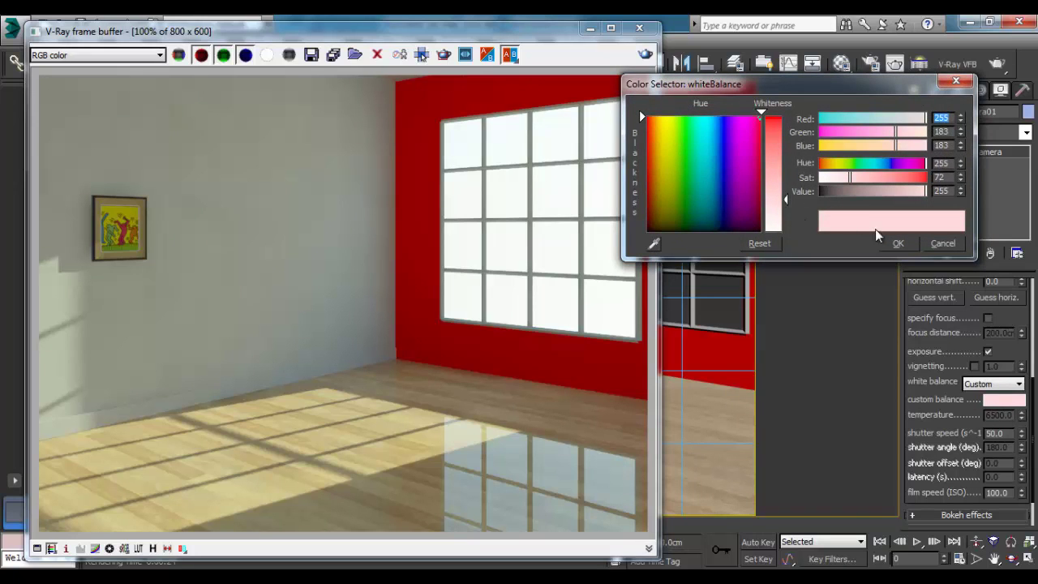
{"action": "left_click", "coordinate": [898, 244]}
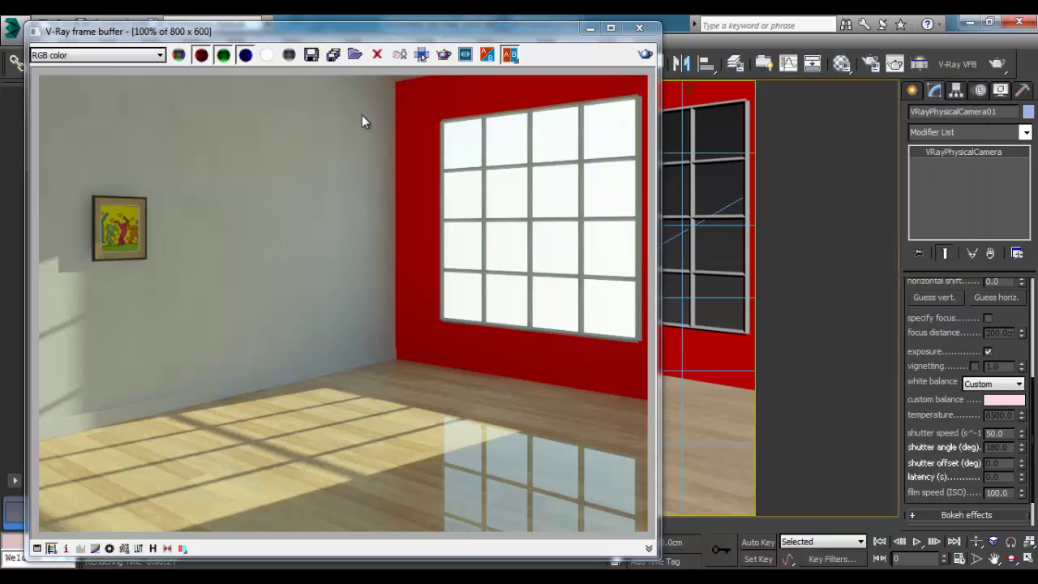